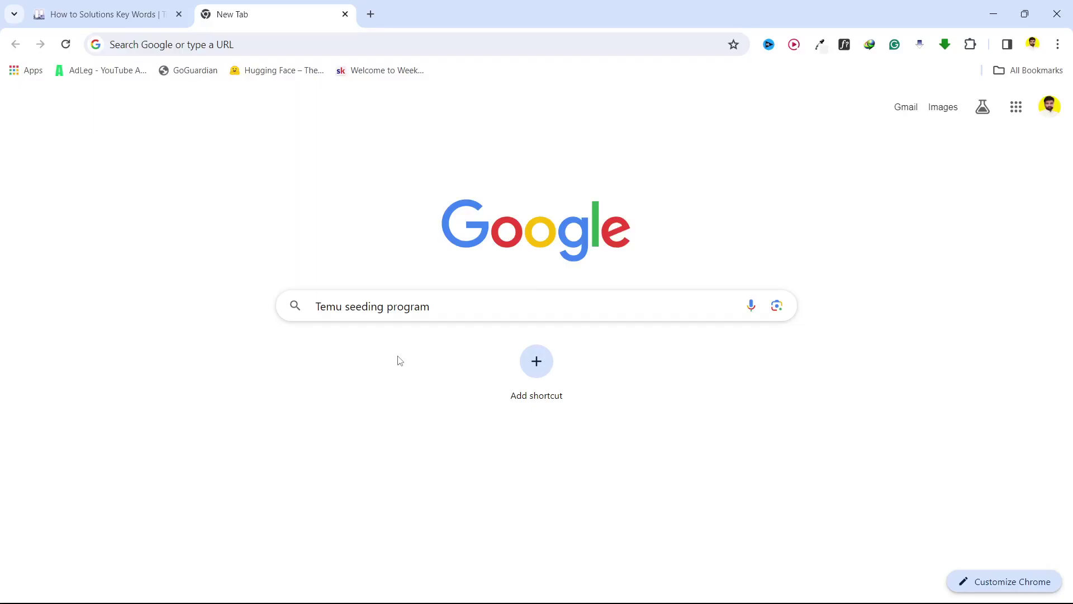
# Copy the 'Temu seeding program' query into a new tab and run the Google search.
pyautogui.moveTo(445, 307); pyautogui.dragTo(315, 308)
pyautogui.hotkey('ctrl', 'c')
pyautogui.rightClick(355, 312)
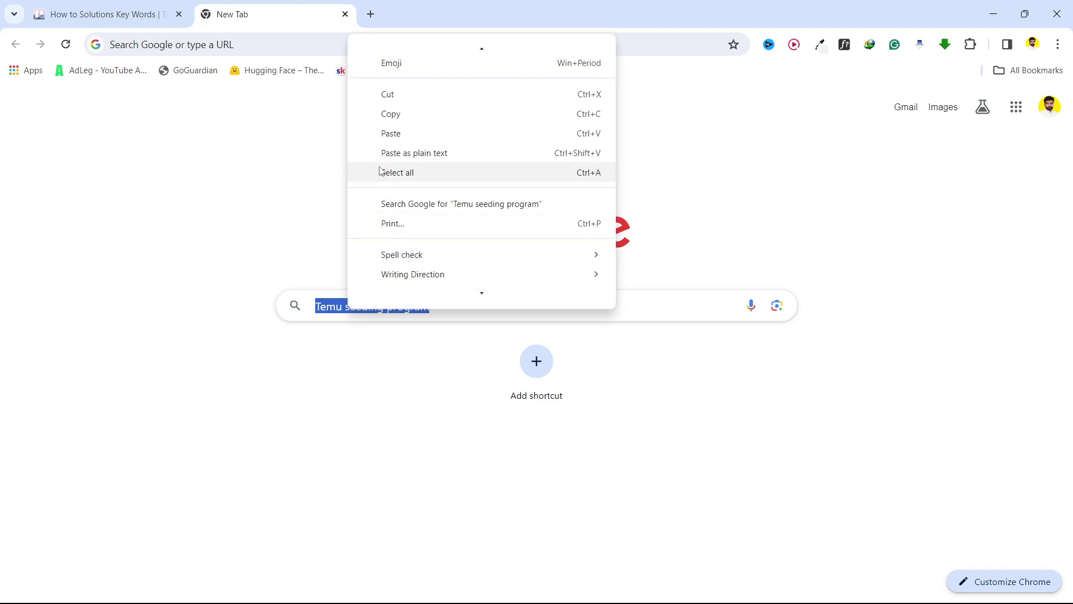
pyautogui.click(391, 117)
pyautogui.click(377, 6)
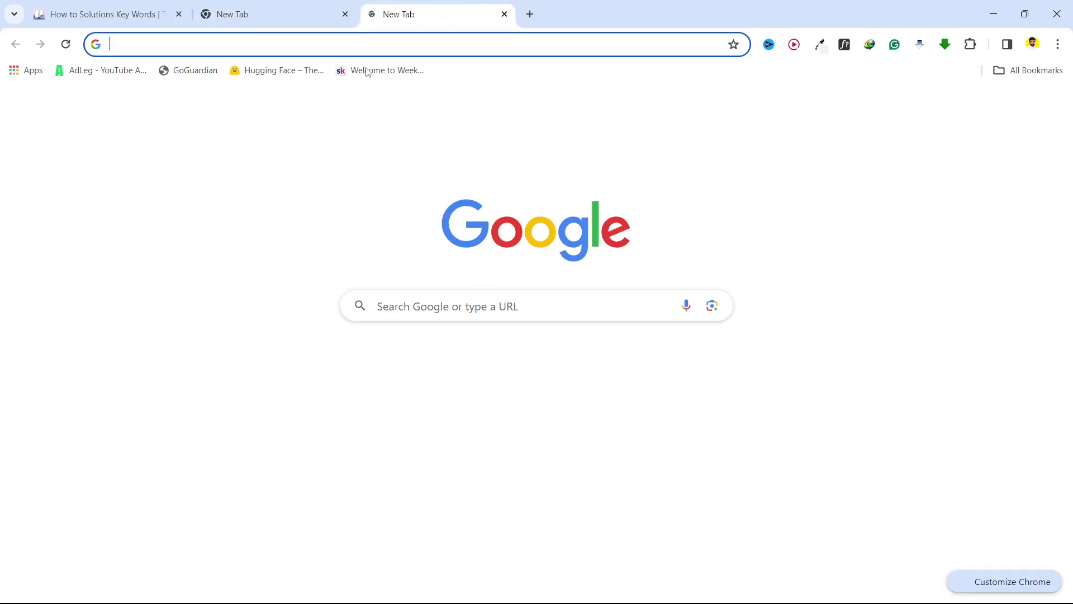
pyautogui.click(460, 304)
pyautogui.hotkey('ctrl', 'v')
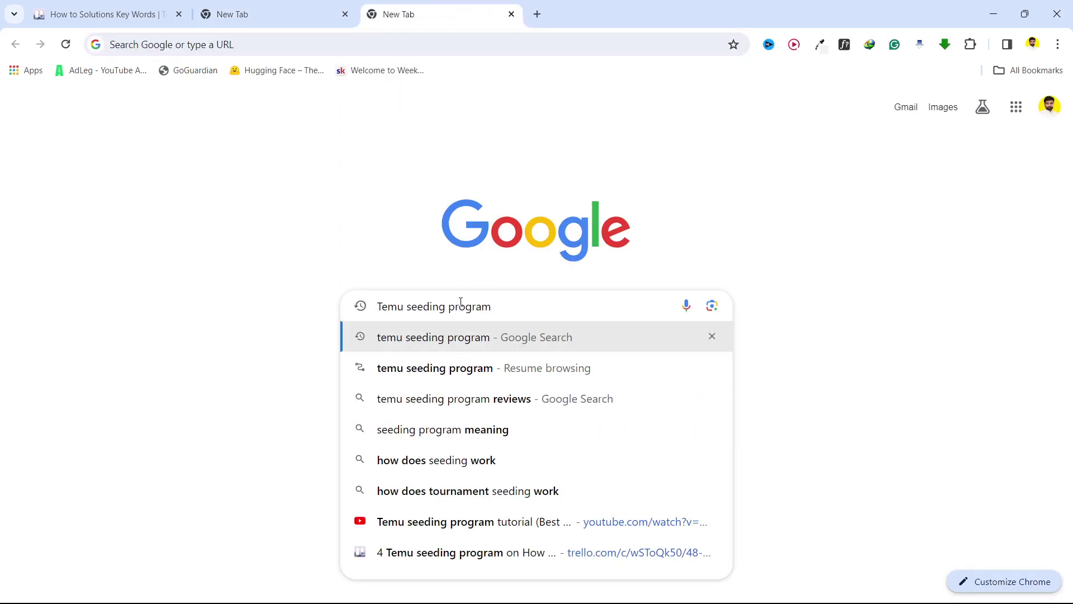
pyautogui.press('Return')
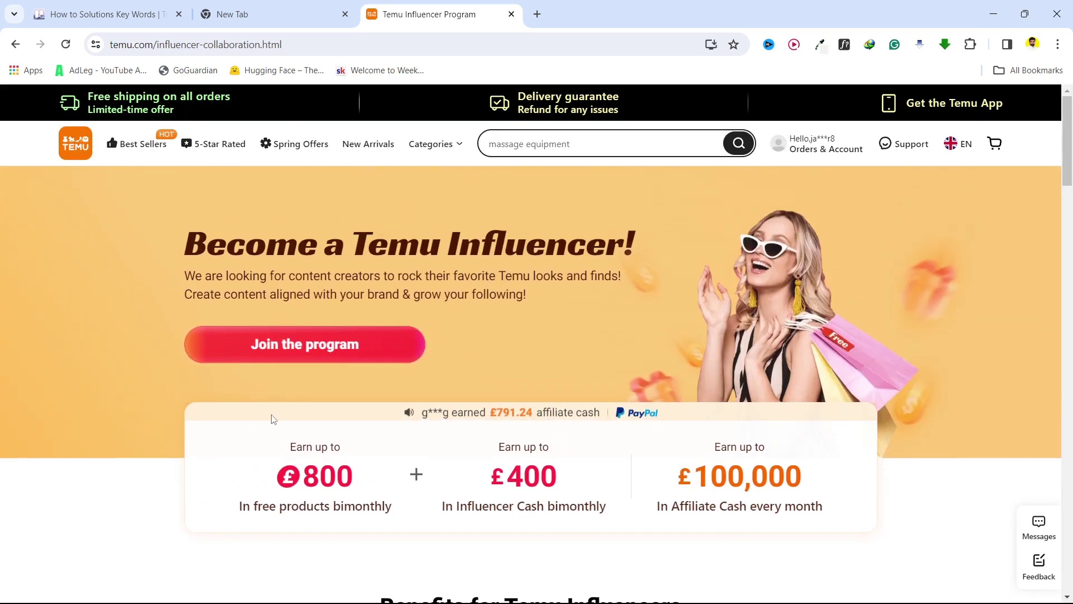
pyautogui.scroll(-1, 401, 363)
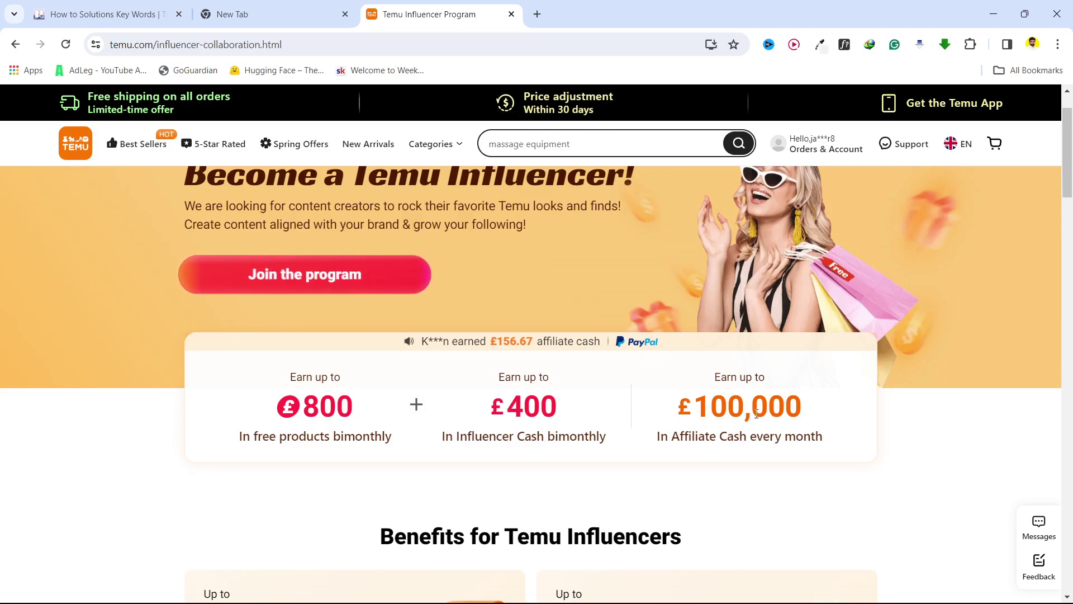
pyautogui.scroll(-1, 789, 449)
pyautogui.scroll(-1, 789, 448)
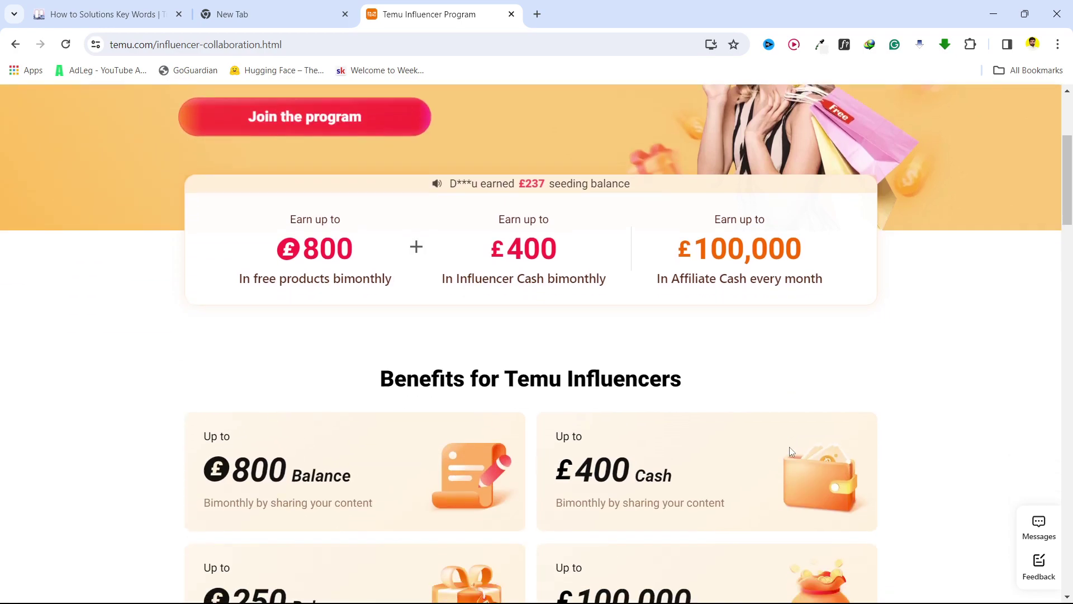
pyautogui.scroll(-1, 789, 448)
pyautogui.scroll(-1, 378, 393)
pyautogui.scroll(-3, 379, 394)
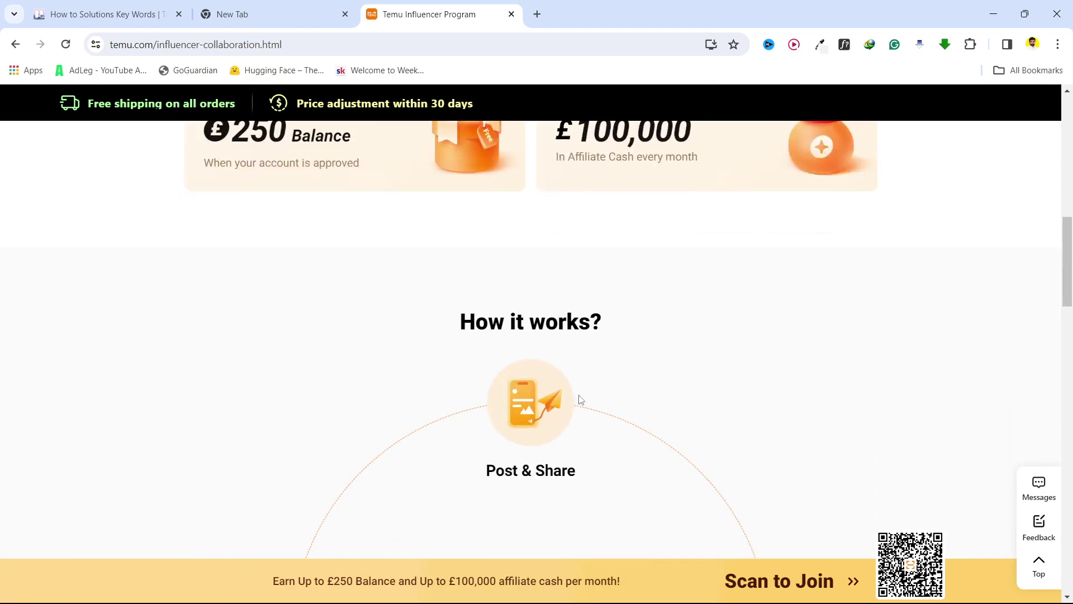
pyautogui.scroll(-4, 394, 422)
pyautogui.scroll(2, 394, 421)
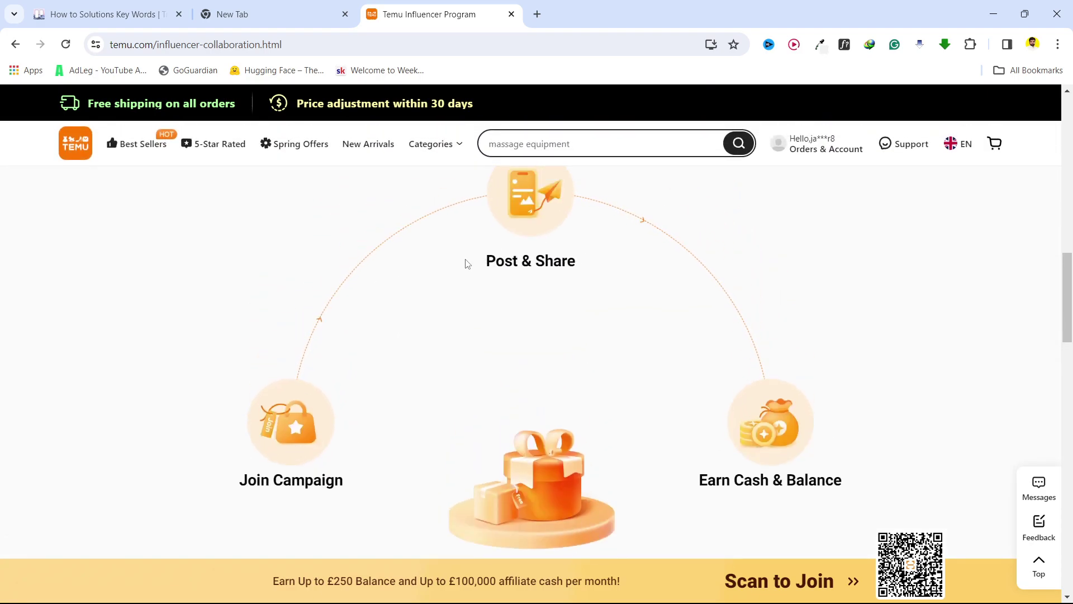
pyautogui.scroll(-2, 739, 419)
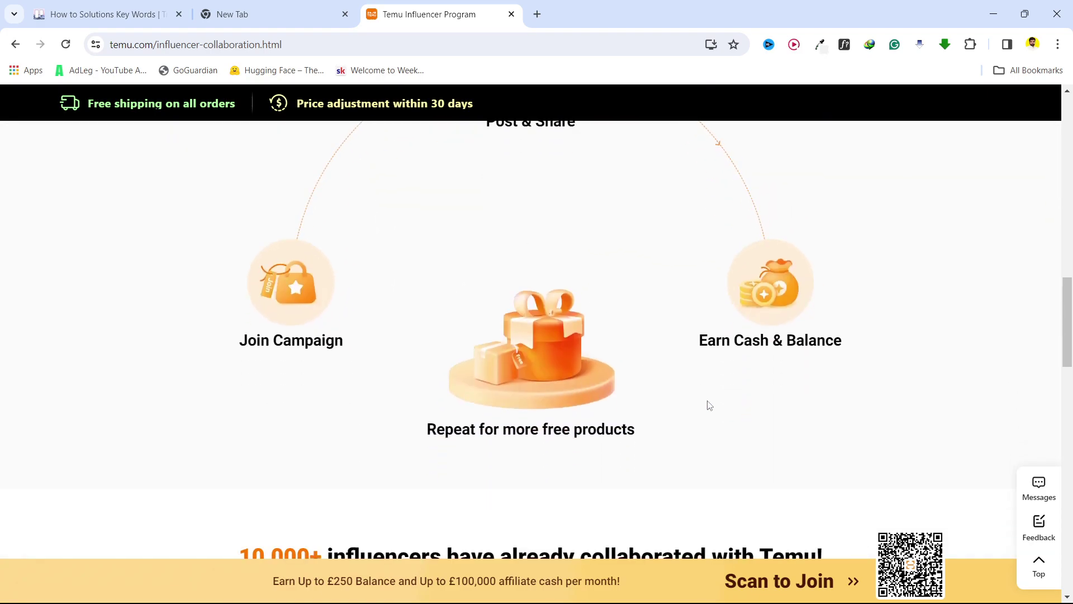
pyautogui.scroll(-2, 773, 348)
pyautogui.scroll(-2, 773, 347)
pyautogui.scroll(-2, 774, 347)
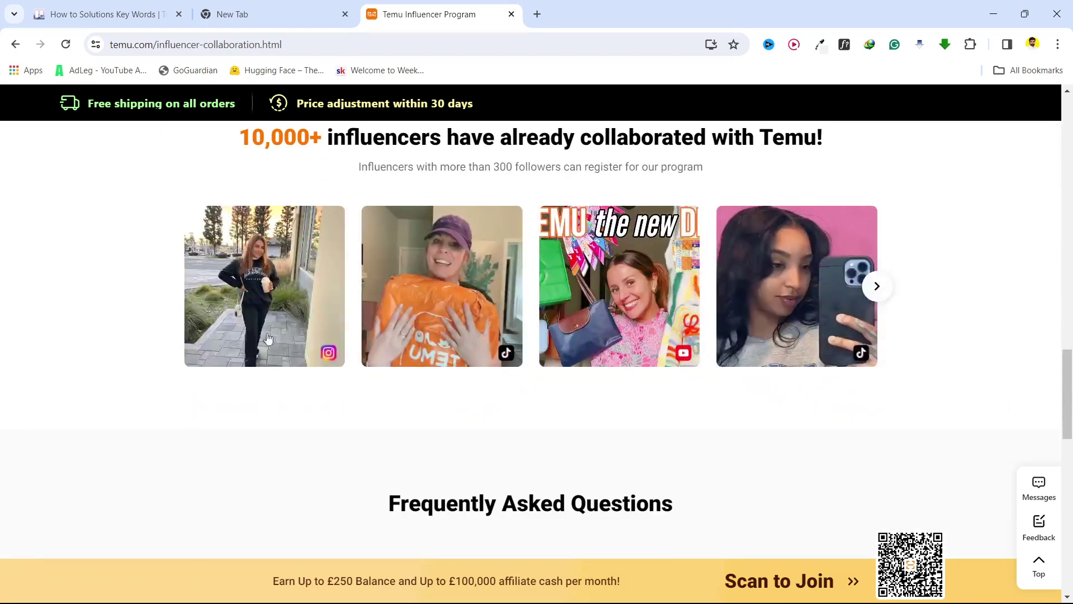
pyautogui.scroll(2, 249, 301)
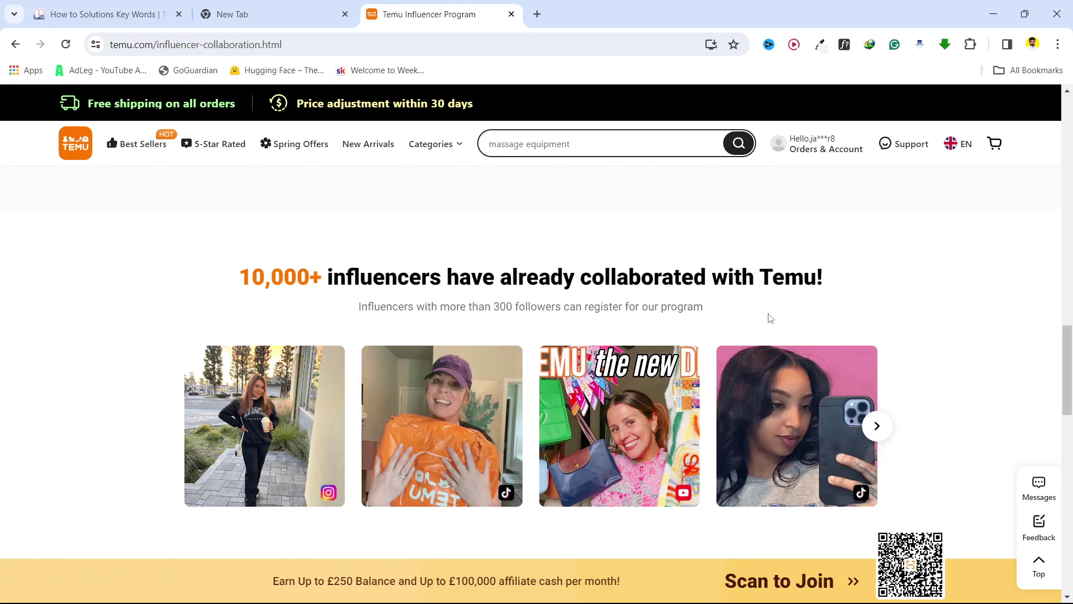
pyautogui.scroll(-5, 966, 302)
pyautogui.scroll(4, 579, 355)
pyautogui.scroll(3, 580, 355)
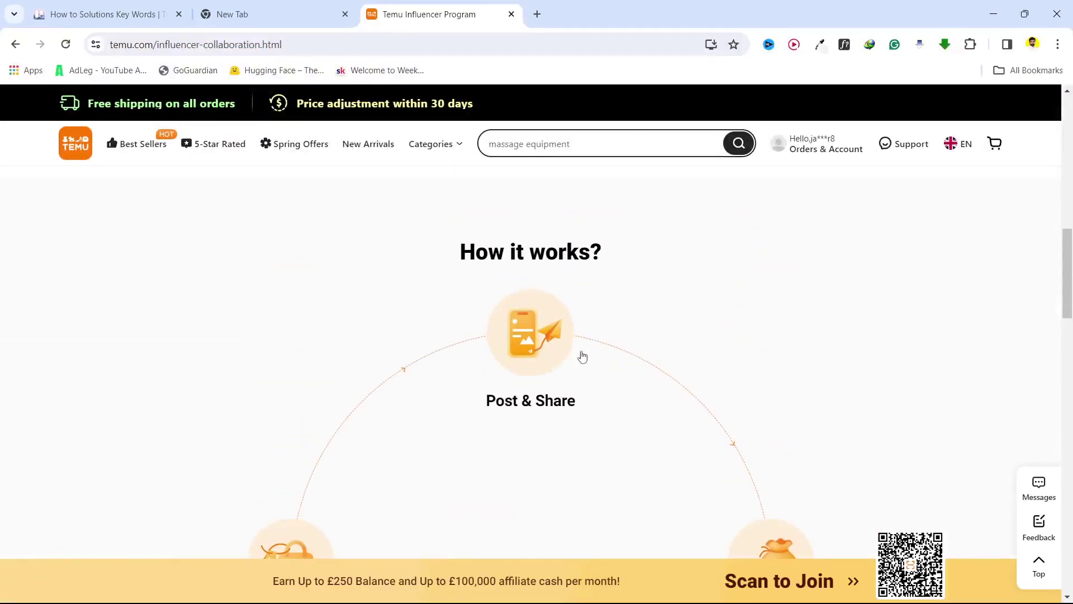
pyautogui.scroll(3, 583, 354)
pyautogui.scroll(5, 583, 355)
pyautogui.scroll(1, 360, 290)
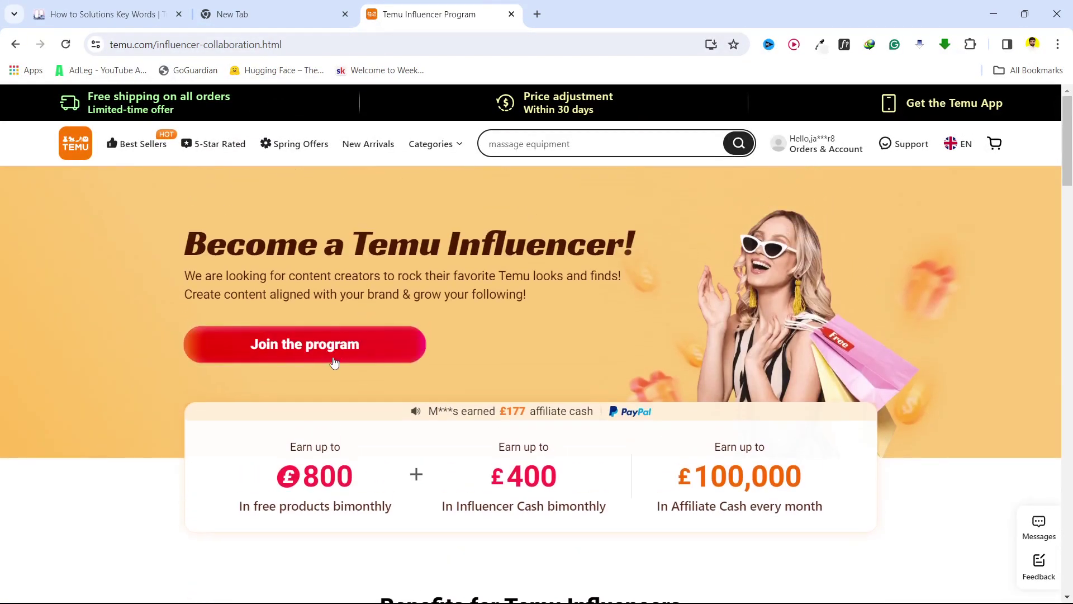
# Start the influencer program sign-up and accept the Terms and conditions.
pyautogui.click(334, 354)
pyautogui.scroll(-5, 335, 357)
pyautogui.scroll(-4, 336, 356)
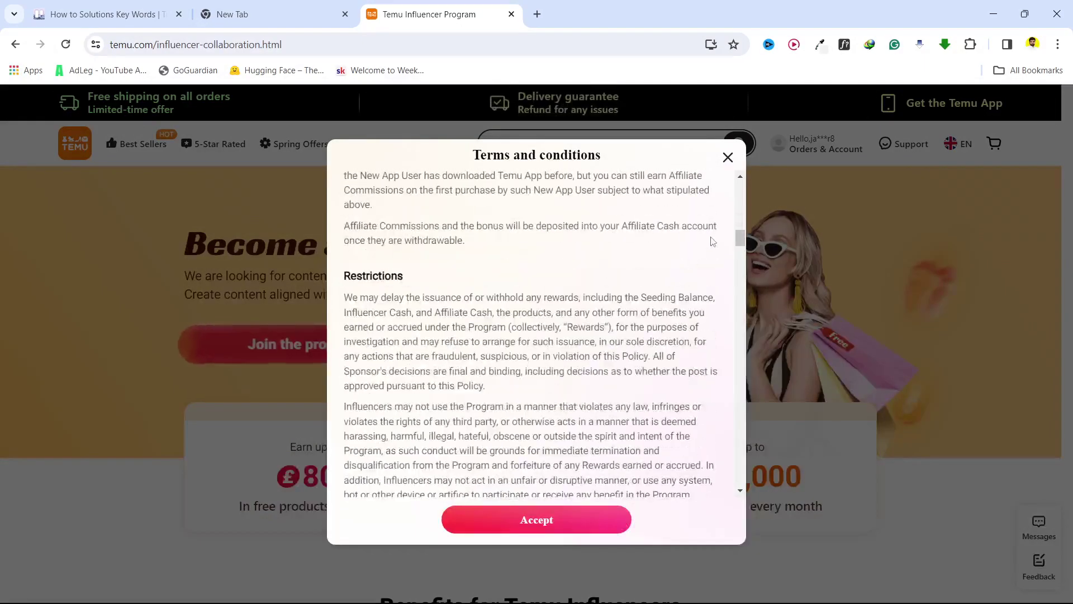
pyautogui.moveTo(743, 237); pyautogui.dragTo(744, 486)
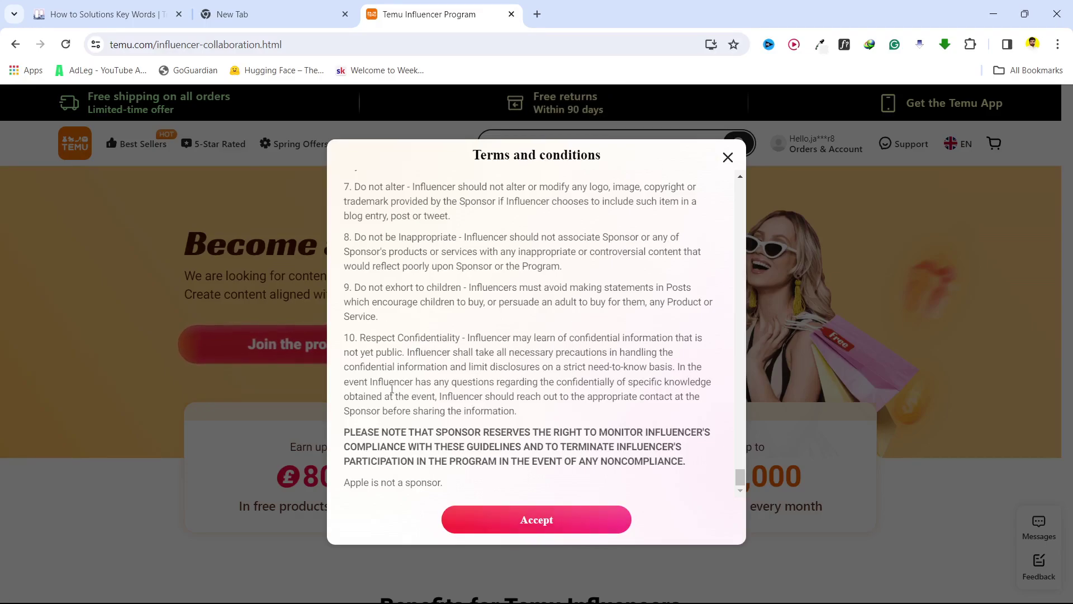
pyautogui.click(550, 521)
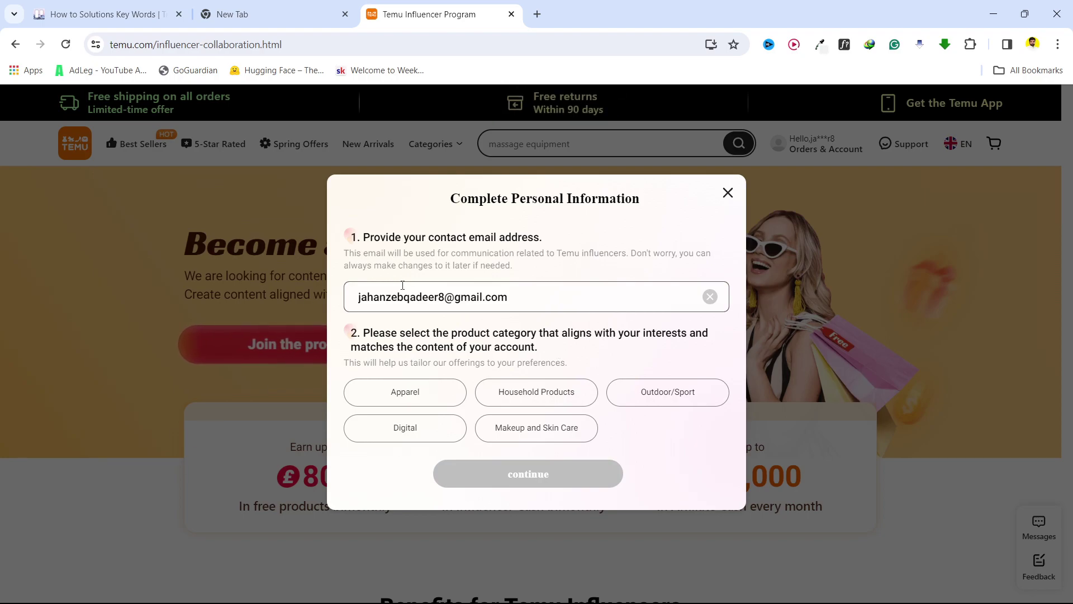
# Pick Digital as the product category and submit the personal information form.
pyautogui.click(400, 431)
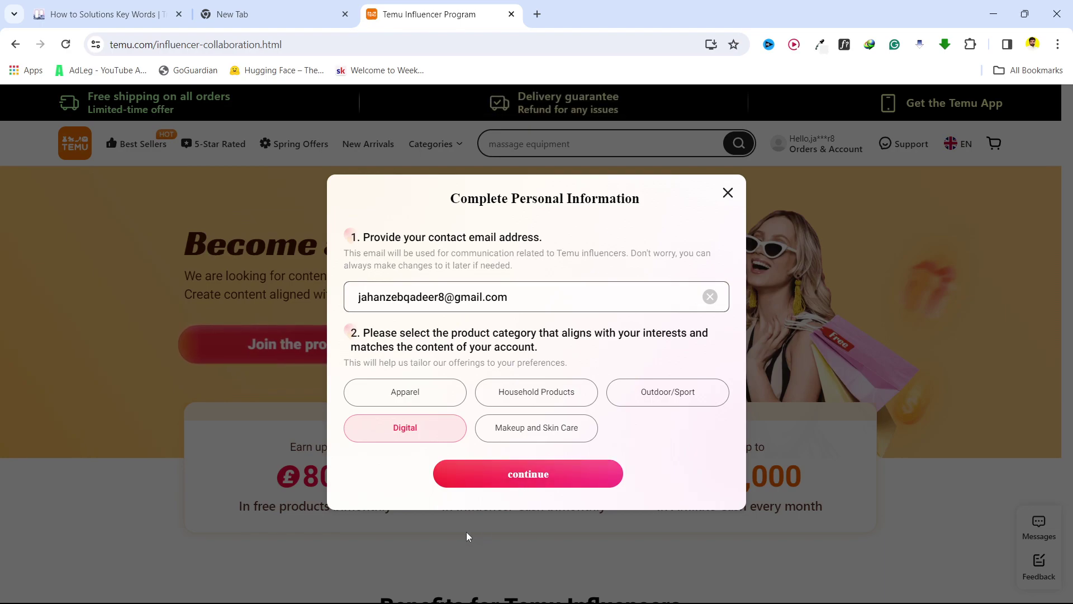
pyautogui.click(519, 474)
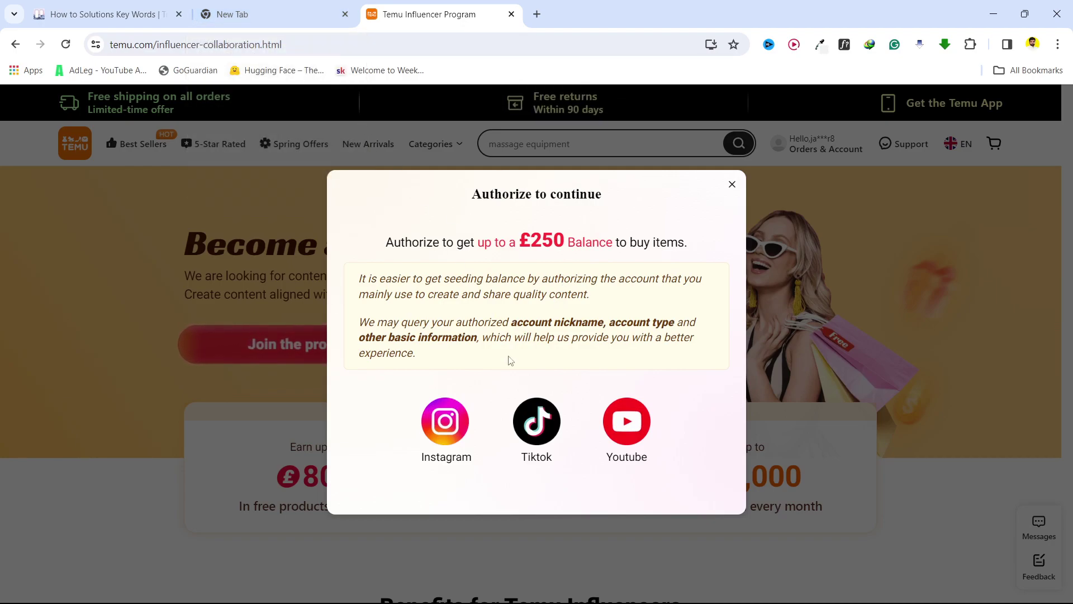
# Dismiss the authorization prompt to reveal the QR code, then return to the Google query tab.
pyautogui.click(733, 184)
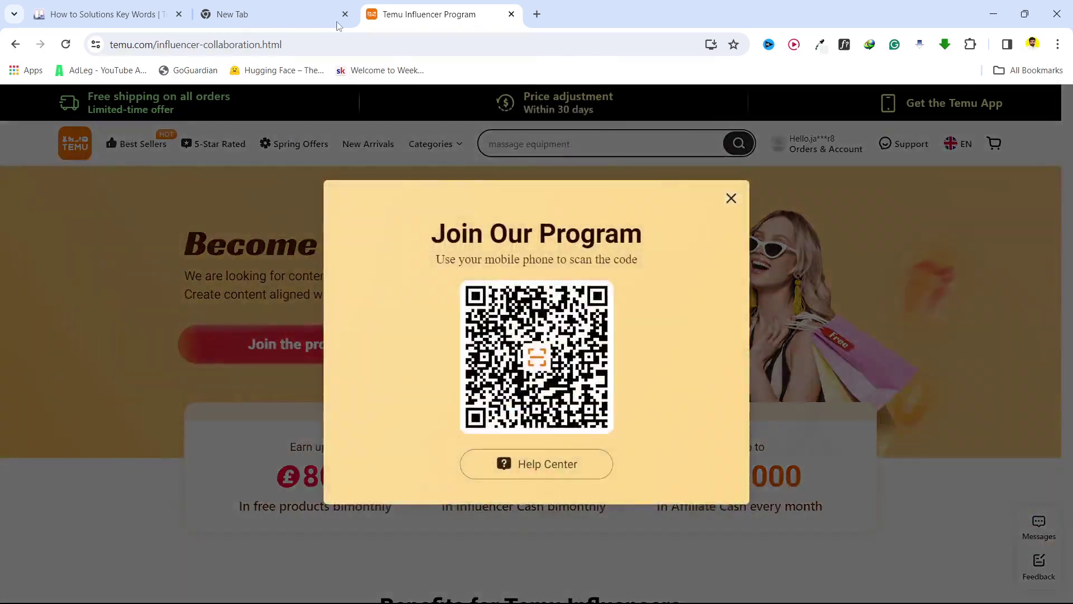
pyautogui.click(272, 5)
pyautogui.click(437, 379)
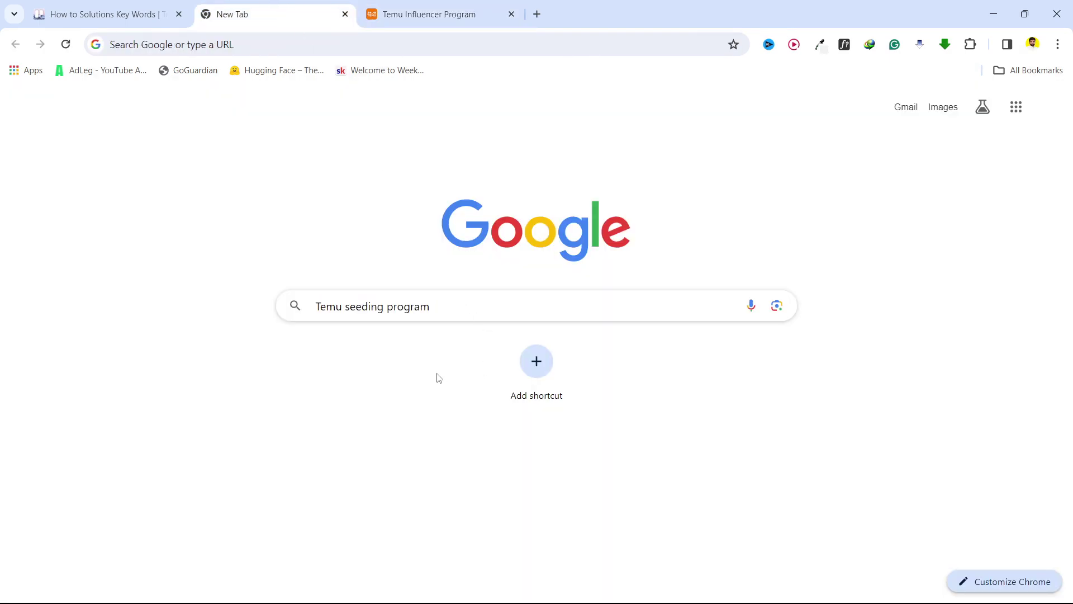